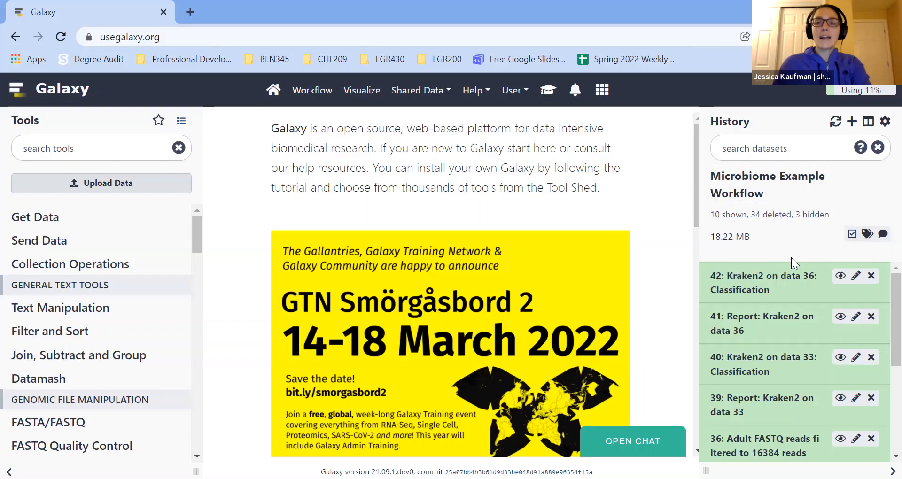
Expand the 4yo child and 39yo man datasets in the history to inspect their format, source and contents.
{"action": "scroll", "coordinate": [794, 291], "scroll_direction": "down", "scroll_amount": 4}
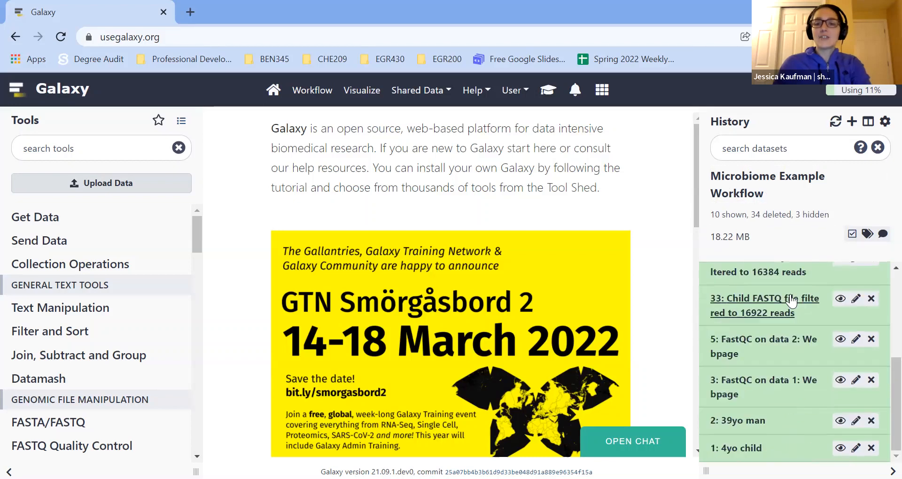
{"action": "left_click", "coordinate": [751, 448]}
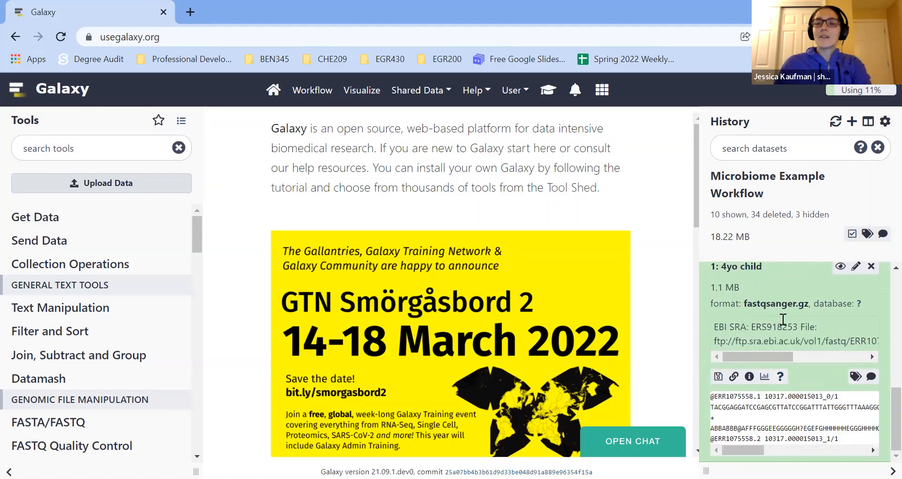
{"action": "scroll", "coordinate": [753, 378], "scroll_direction": "up", "scroll_amount": 3}
{"action": "left_click", "coordinate": [751, 379]}
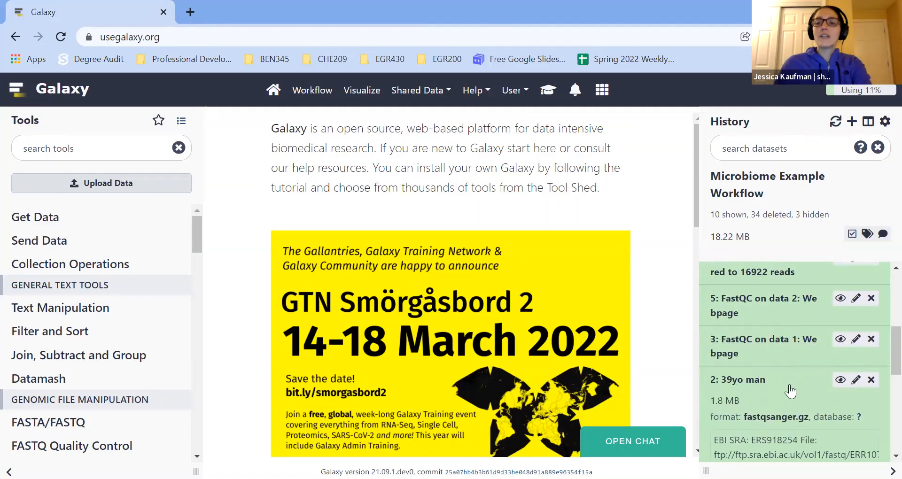
{"action": "scroll", "coordinate": [757, 396], "scroll_direction": "down", "scroll_amount": 3}
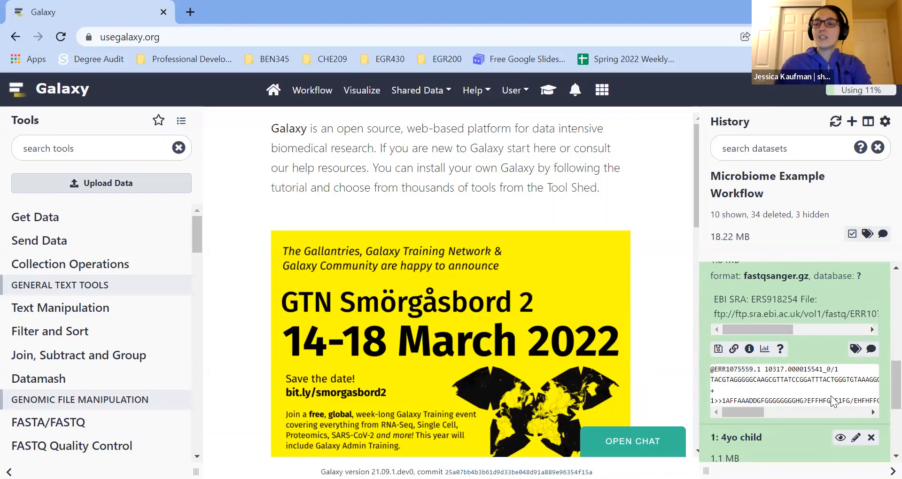
Open the details of the 4yo child dataset and copy the run accession ERR1075558 from its Dataset Peek.
{"action": "scroll", "coordinate": [791, 386], "scroll_direction": "down", "scroll_amount": 3}
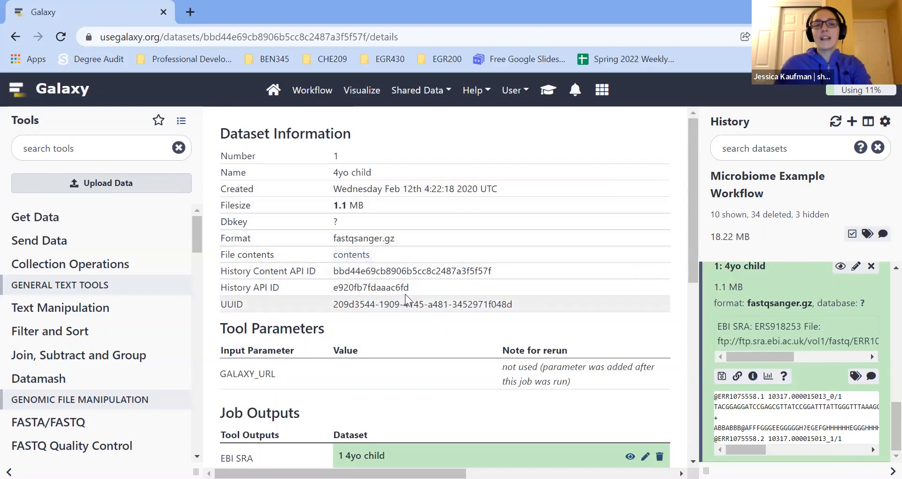
{"action": "scroll", "coordinate": [408, 305], "scroll_direction": "down", "scroll_amount": 3}
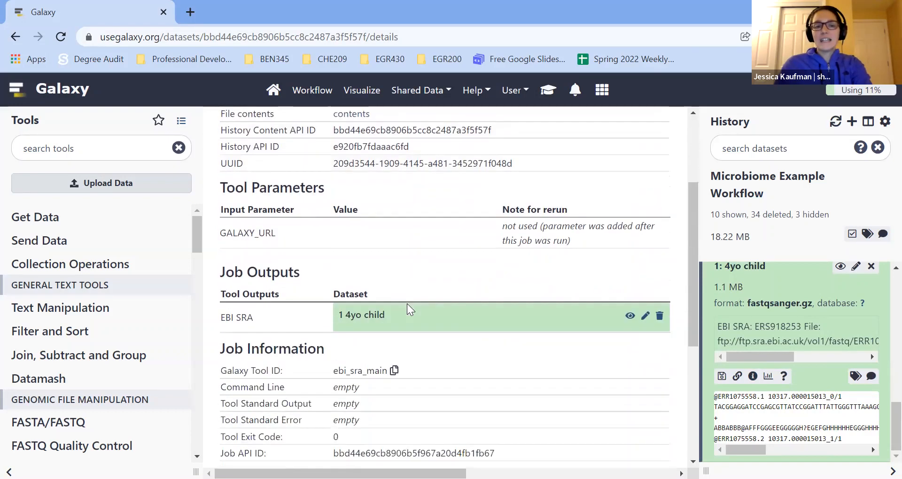
{"action": "scroll", "coordinate": [382, 270], "scroll_direction": "down", "scroll_amount": 3}
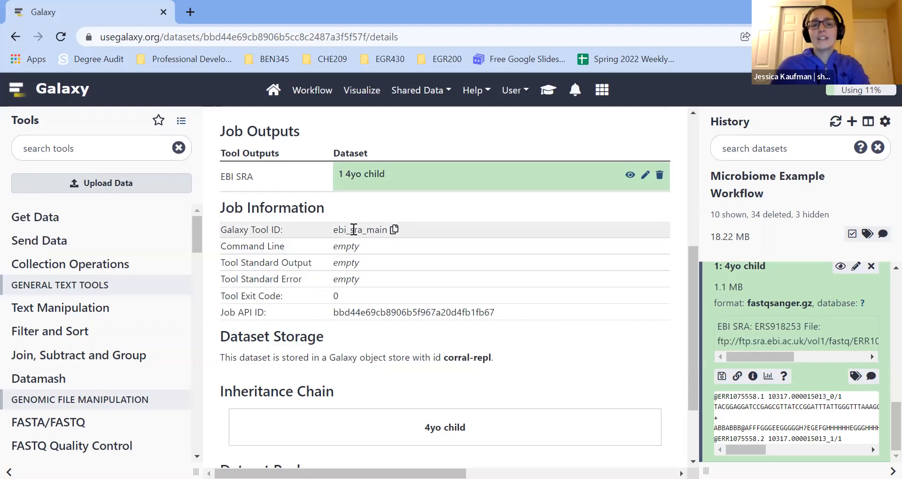
{"action": "scroll", "coordinate": [356, 237], "scroll_direction": "down", "scroll_amount": 2}
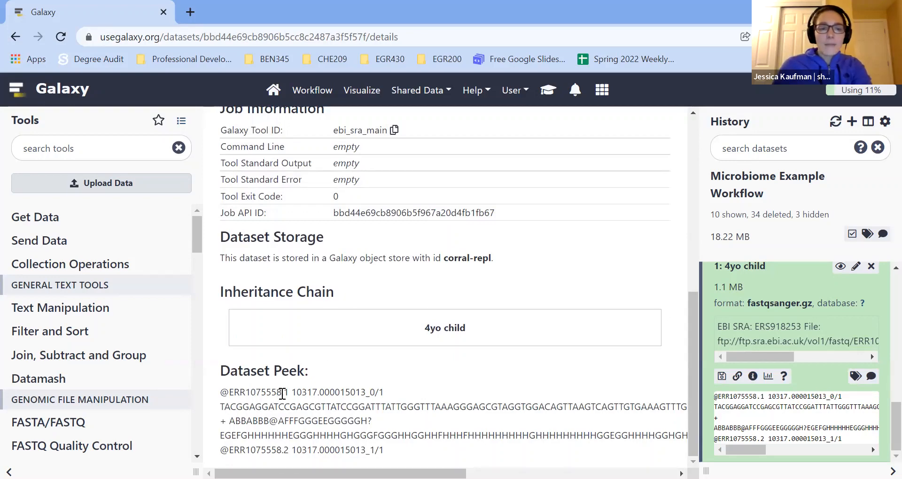
{"action": "left_click_drag", "start_coordinate": [282, 393], "coordinate": [229, 393]}
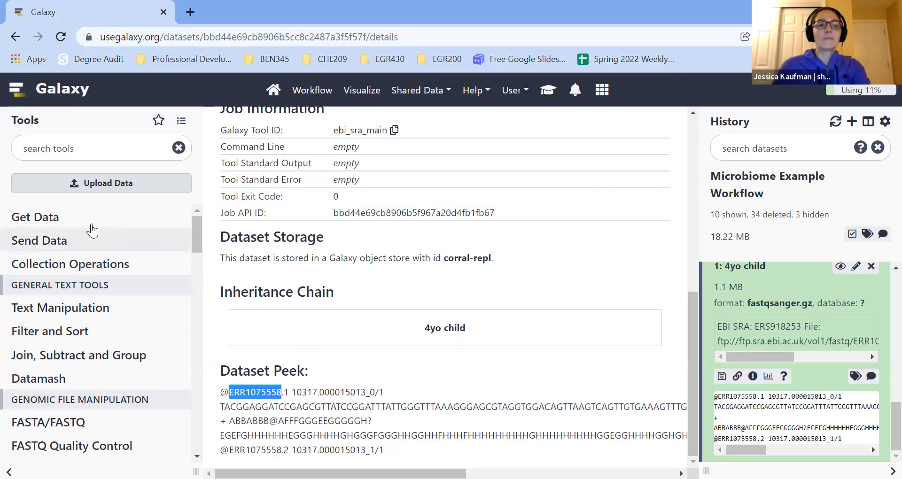
Create a new history and rename it Microbiome Ex.
{"action": "left_click", "coordinate": [53, 226]}
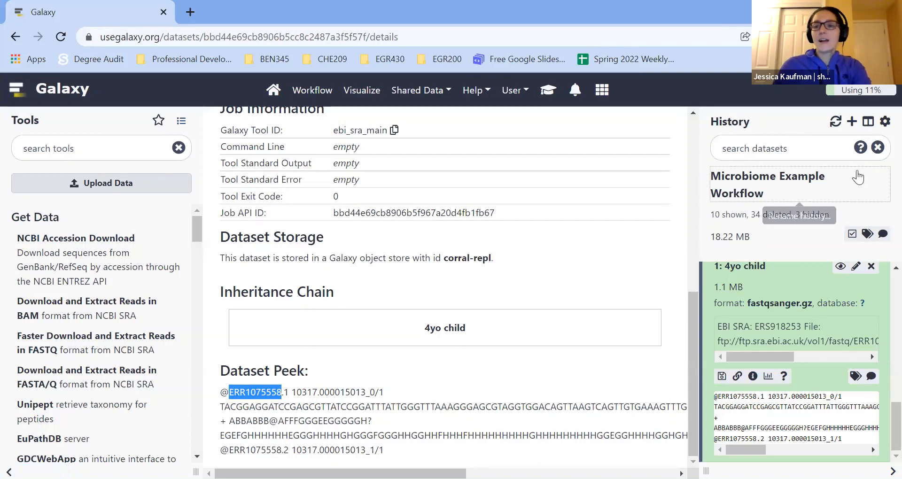
{"action": "left_click", "coordinate": [851, 121]}
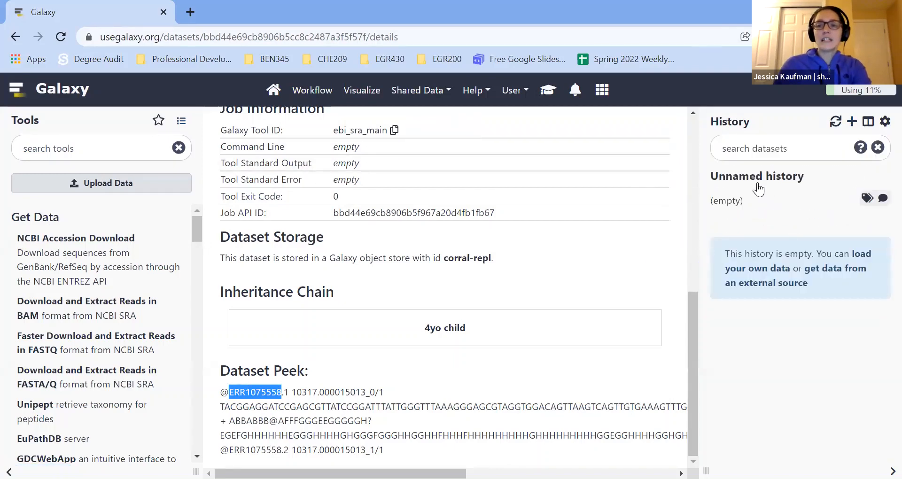
{"action": "left_click", "coordinate": [758, 183]}
{"action": "type", "text": "Uni"}
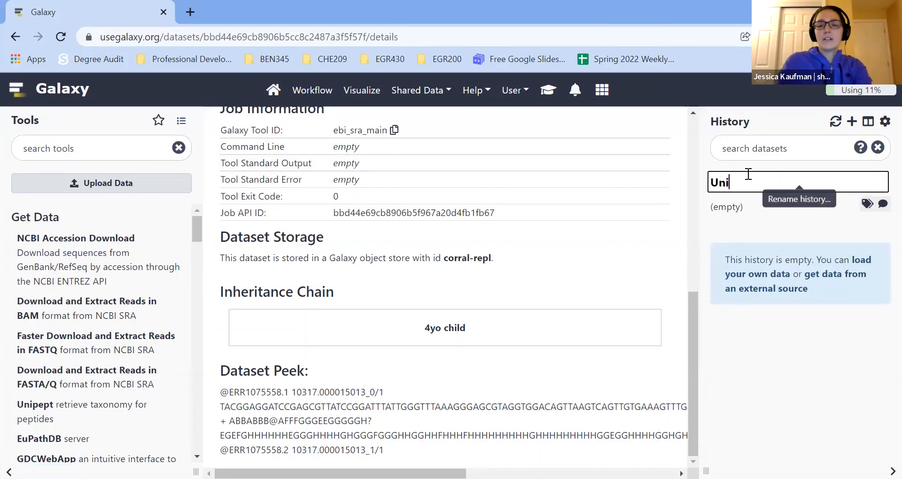
{"action": "key", "text": "BackSpace"}
{"action": "key", "text": "BackSpace"}
{"action": "key", "text": "BackSpace"}
{"action": "type", "text": "Micro"}
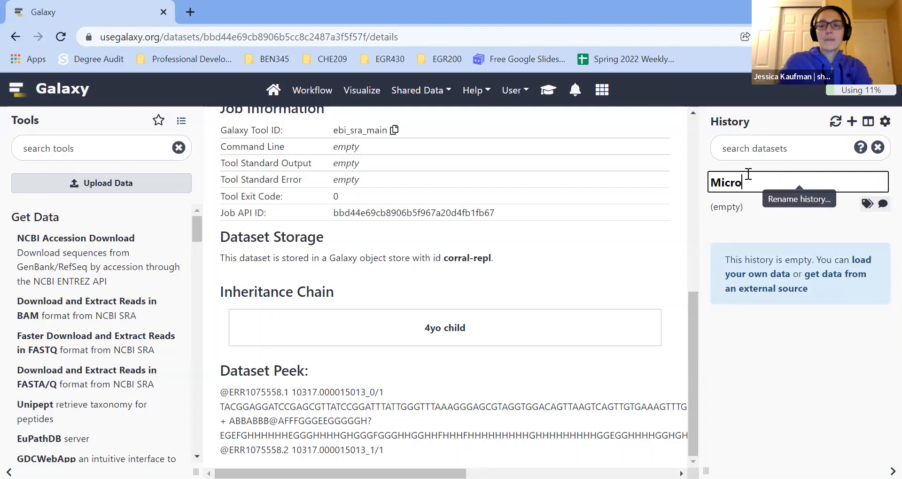
{"action": "type", "text": "biome Ex"}
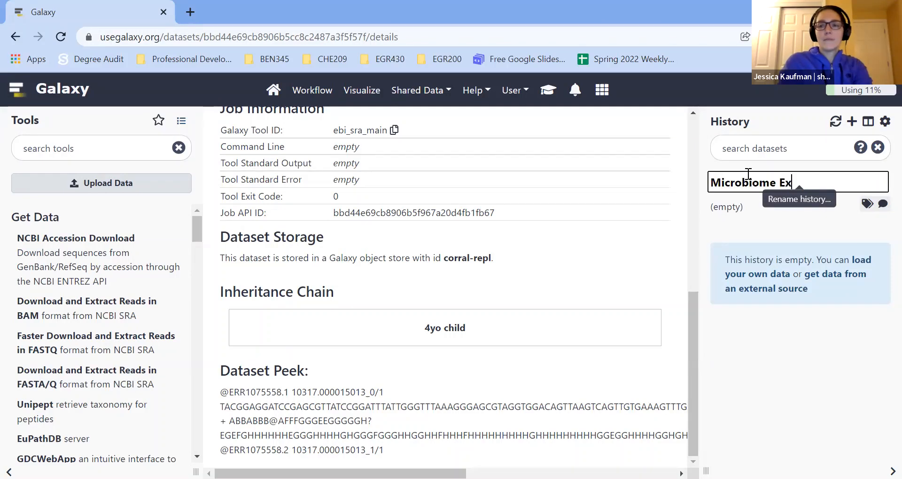
{"action": "key", "text": "Return"}
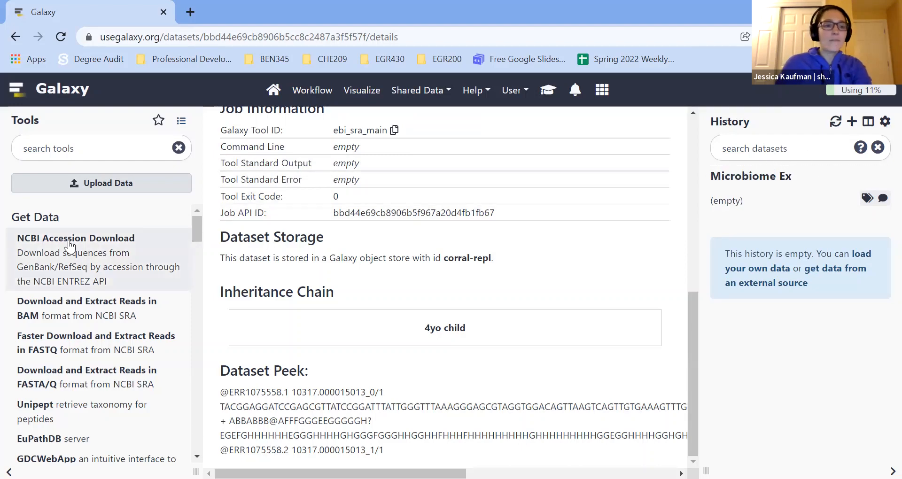
Browse the Get Data tools and open Download and Extract Reads in FASTA/Q format from NCBI SRA.
{"action": "left_click", "coordinate": [65, 221]}
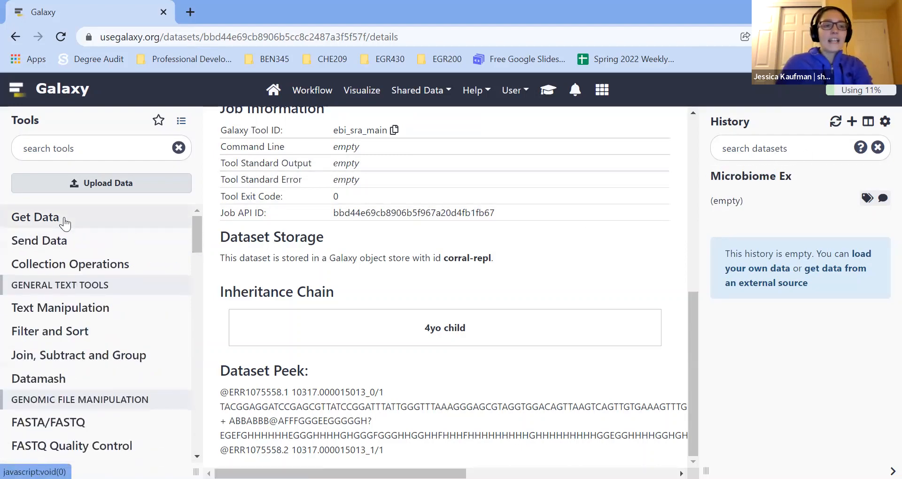
{"action": "left_click", "coordinate": [66, 221]}
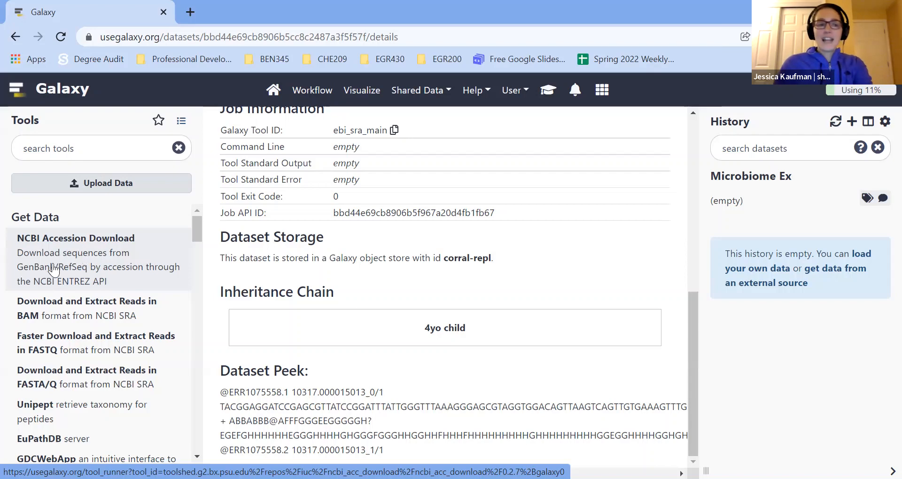
{"action": "scroll", "coordinate": [44, 307], "scroll_direction": "down", "scroll_amount": 1}
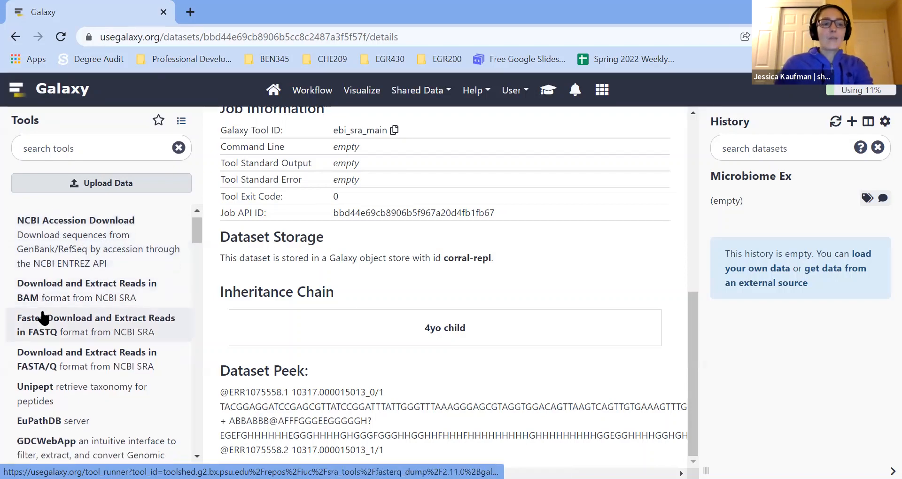
{"action": "scroll", "coordinate": [75, 329], "scroll_direction": "down", "scroll_amount": 5}
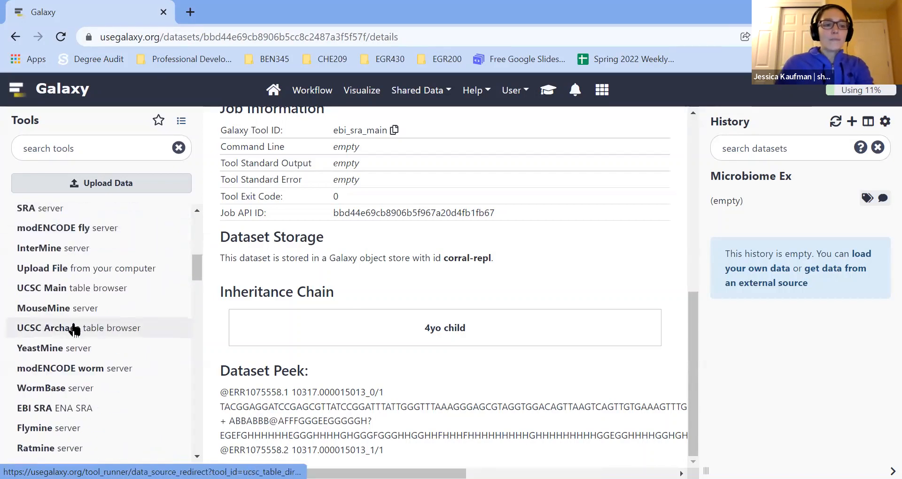
{"action": "scroll", "coordinate": [73, 328], "scroll_direction": "down", "scroll_amount": 5}
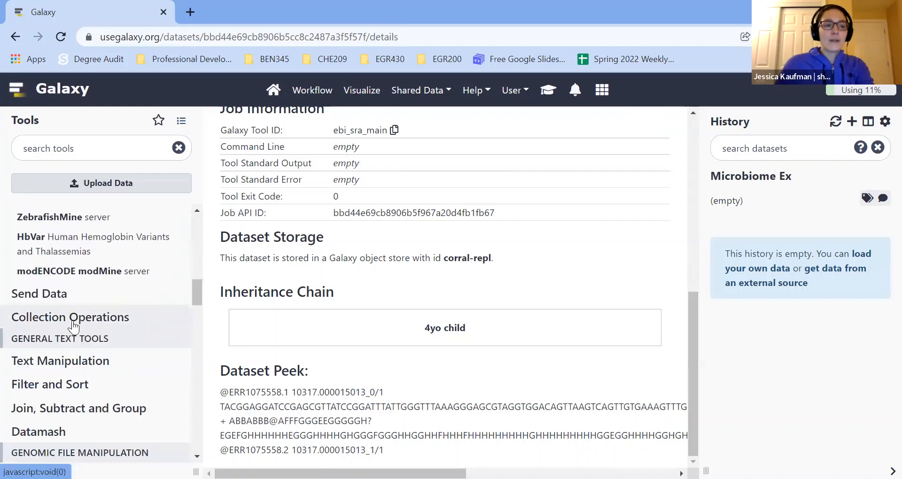
{"action": "scroll", "coordinate": [73, 327], "scroll_direction": "up", "scroll_amount": 3}
{"action": "scroll", "coordinate": [73, 326], "scroll_direction": "up", "scroll_amount": 8}
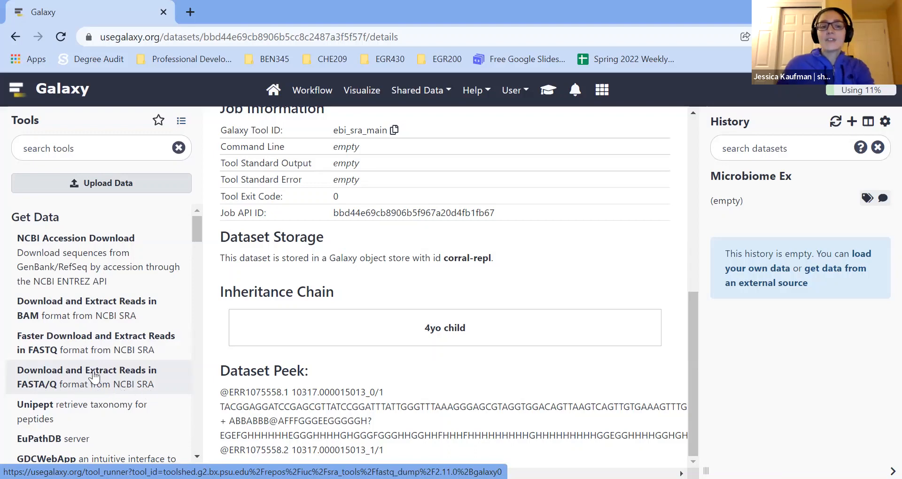
{"action": "left_click", "coordinate": [80, 384]}
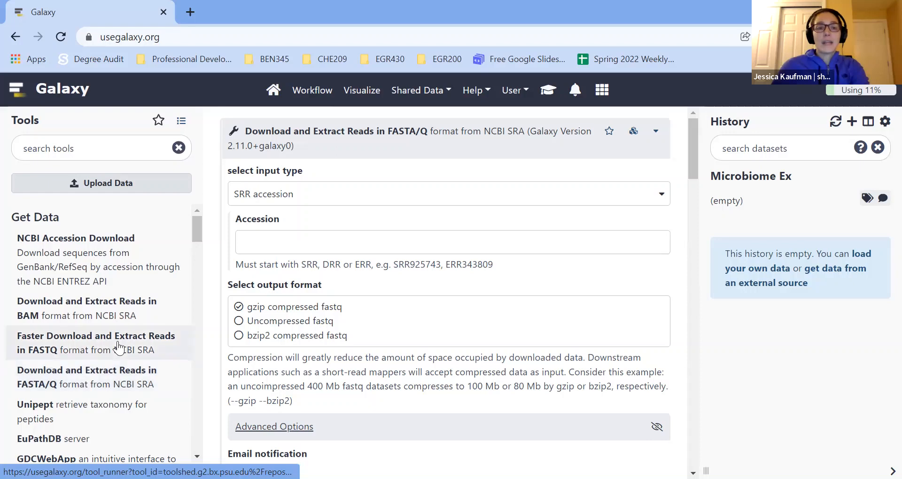
Set the accession to the copied ERR1075558 and execute the read download.
{"action": "left_click", "coordinate": [301, 243]}
{"action": "type", "text": "ERR1075558"}
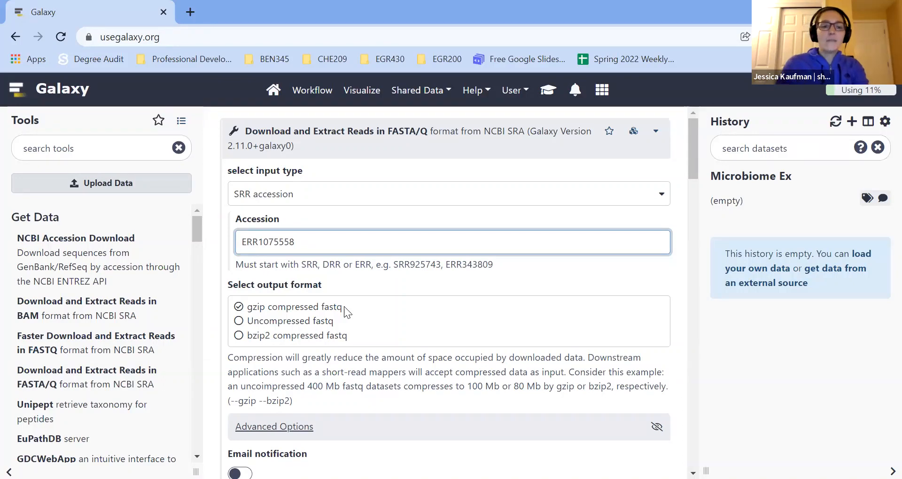
{"action": "scroll", "coordinate": [344, 306], "scroll_direction": "down", "scroll_amount": 5}
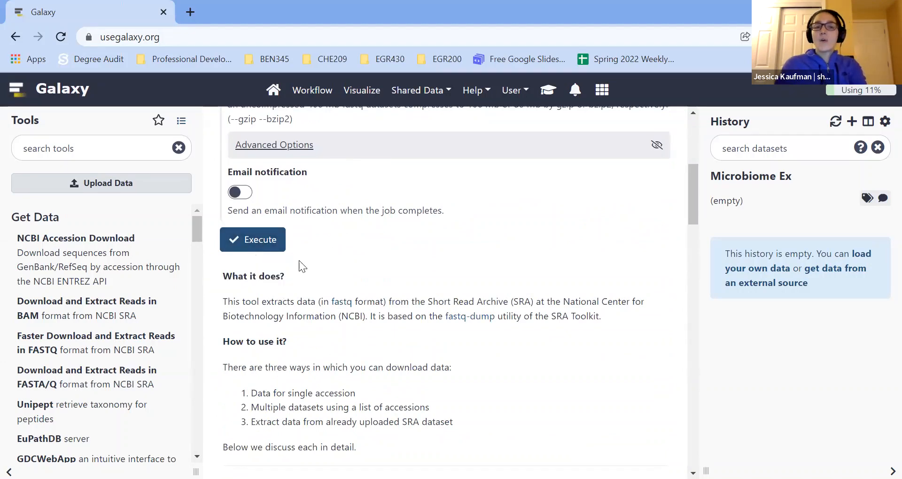
{"action": "scroll", "coordinate": [585, 404], "scroll_direction": "up", "scroll_amount": 4}
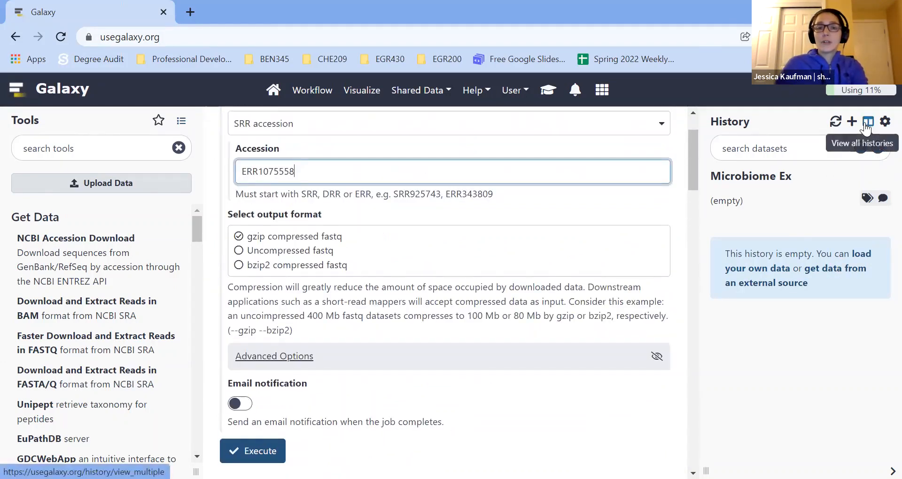
{"action": "left_click", "coordinate": [249, 451]}
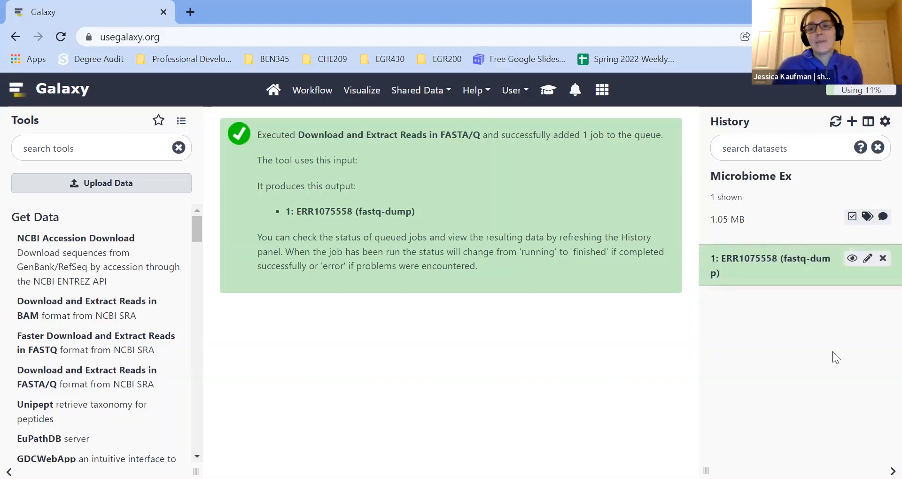
In a new browser tab, search the web for ncbi biosample and open the NCBI BioSample home page.
{"action": "left_click", "coordinate": [182, 13]}
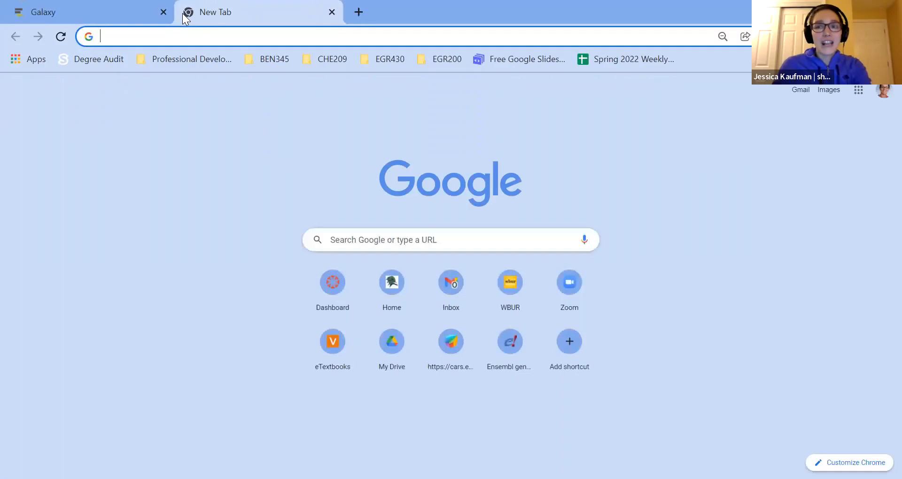
{"action": "type", "text": "ncbi"}
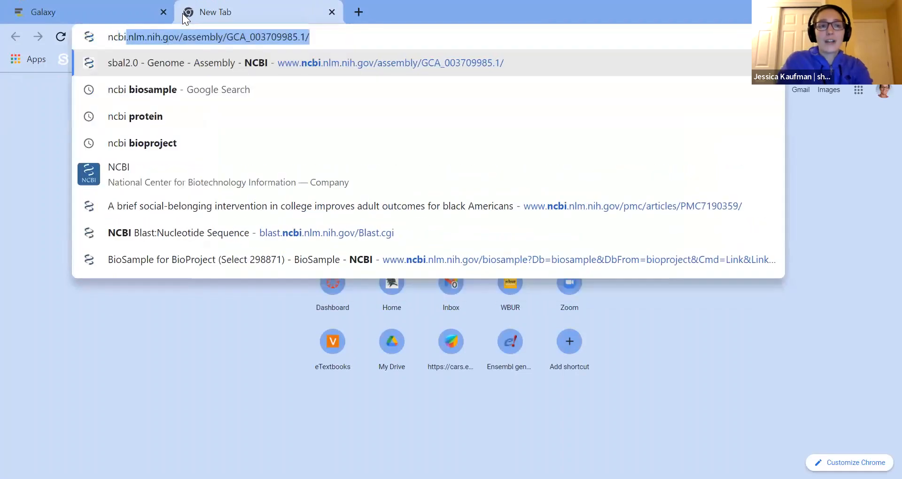
{"action": "key", "text": "Return"}
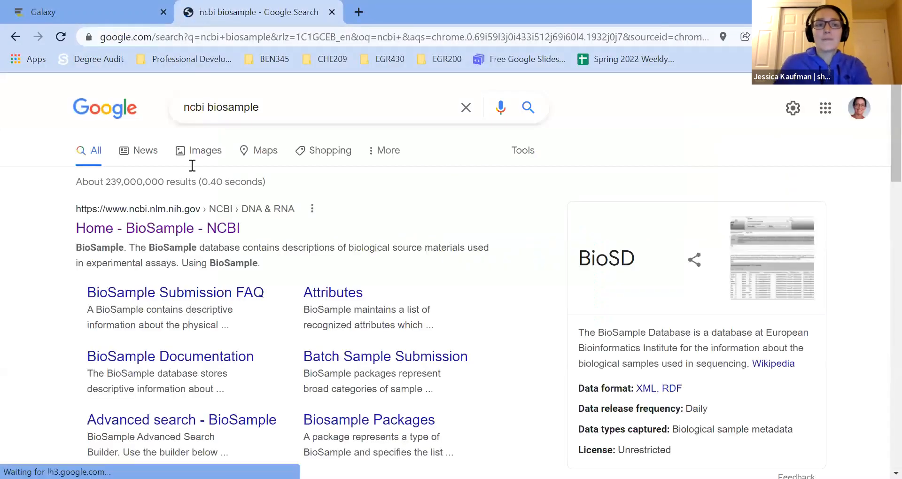
{"action": "left_click", "coordinate": [181, 230]}
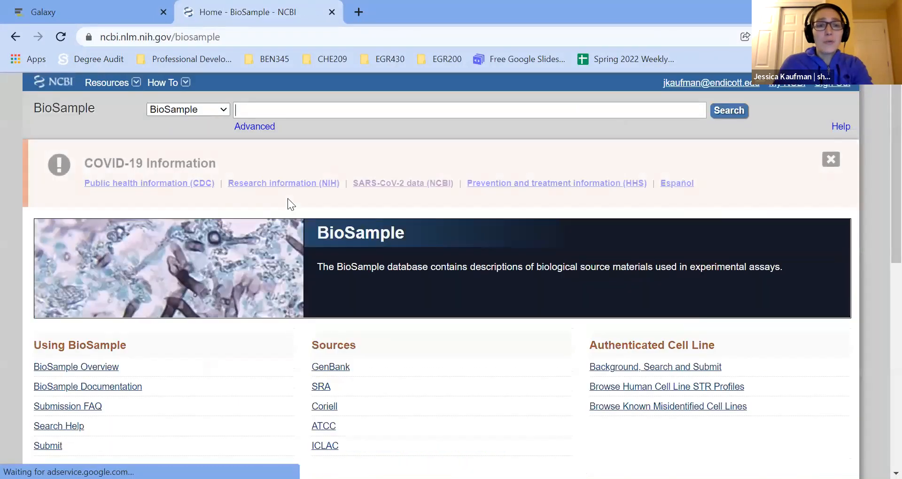
Search BioSample for ERR1075558 and open sample SAMEA3611104 through the matching Illumina MiSeq sequencing record.
{"action": "type", "text": "ERR1075558"}
{"action": "key", "text": "Return"}
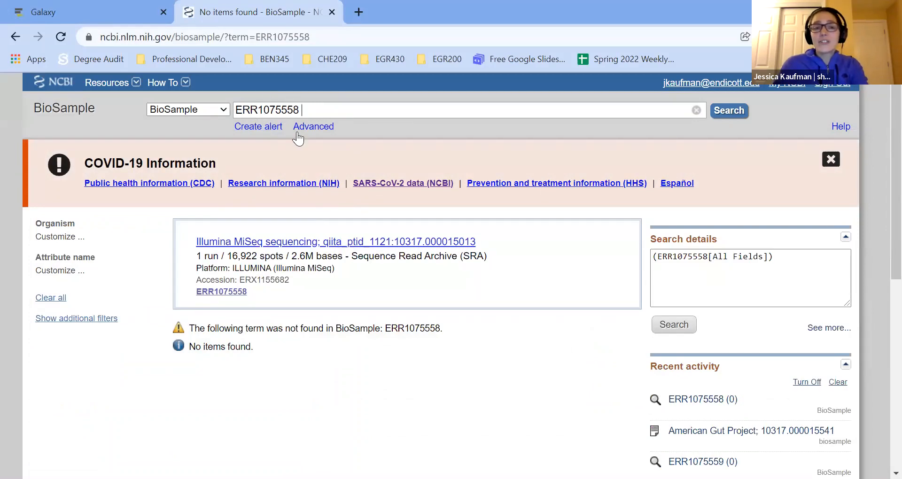
{"action": "left_click", "coordinate": [308, 243]}
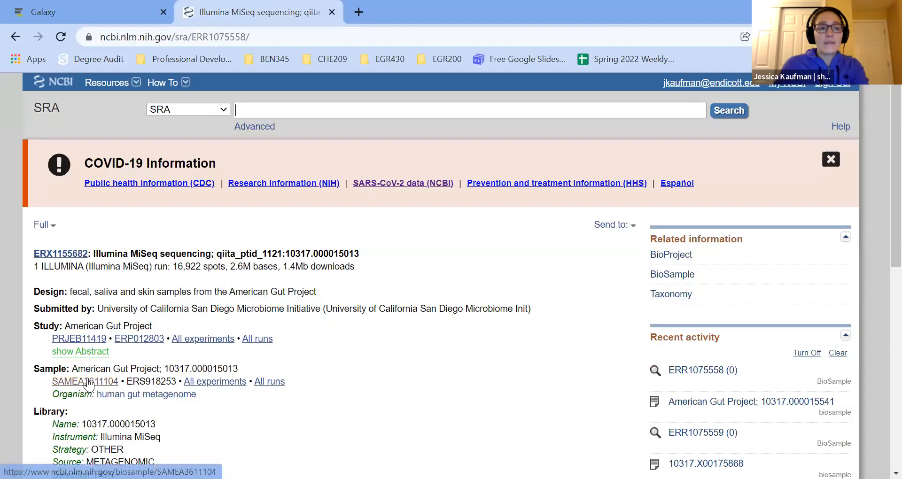
{"action": "left_click", "coordinate": [87, 383]}
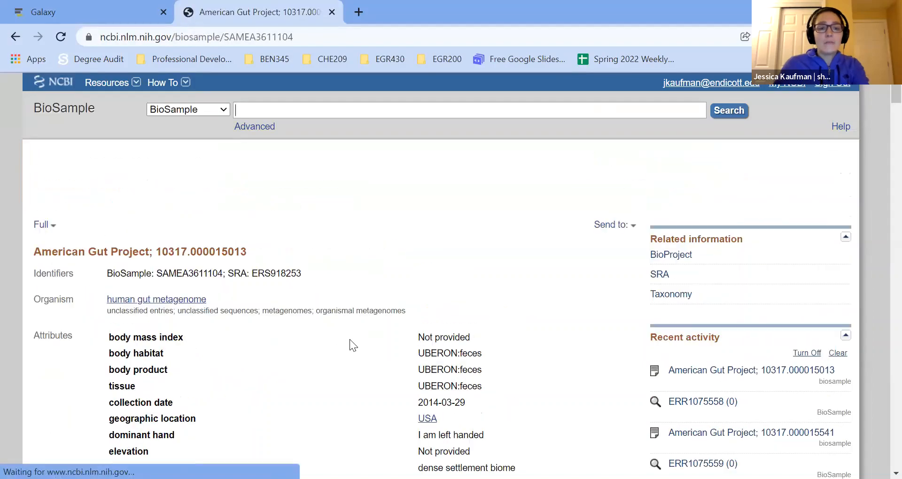
Find and highlight the age years attribute in the American Gut Project sample record.
{"action": "scroll", "coordinate": [376, 347], "scroll_direction": "down", "scroll_amount": 8}
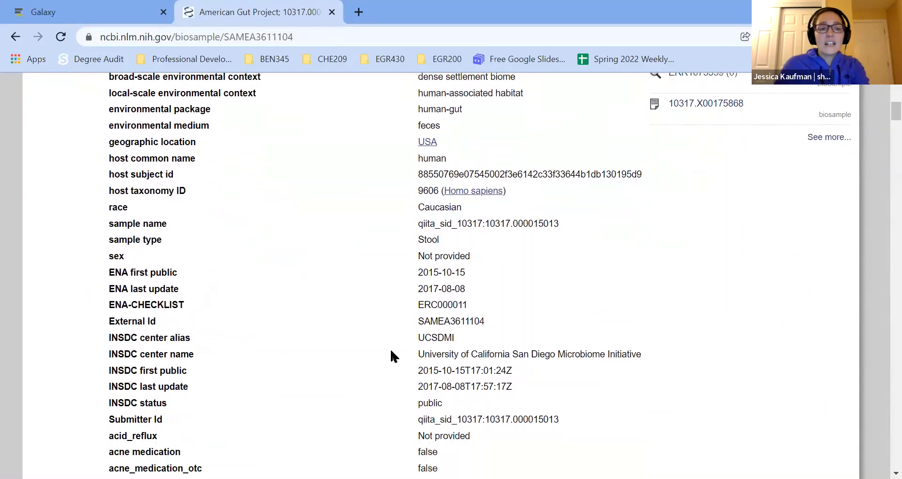
{"action": "scroll", "coordinate": [390, 356], "scroll_direction": "down", "scroll_amount": 5}
{"action": "left_click_drag", "start_coordinate": [107, 274], "coordinate": [318, 273]}
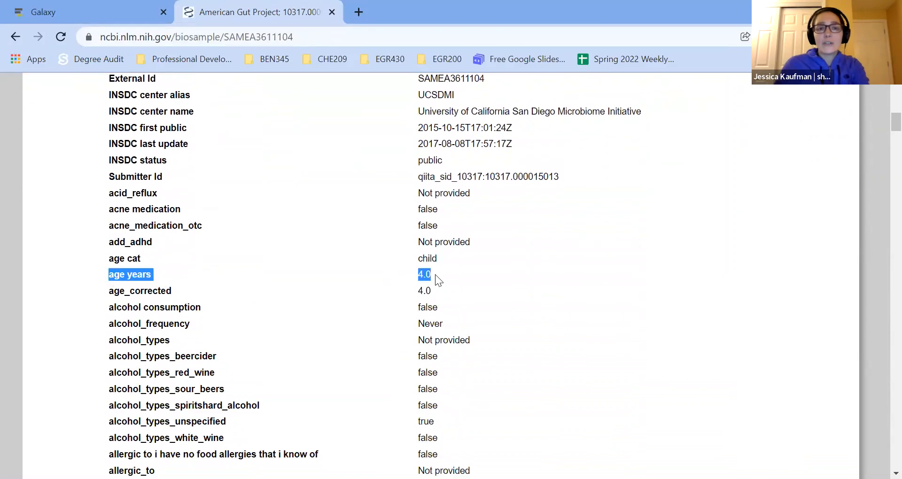
Back in Galaxy, edit the downloaded dataset's attributes and move its name, ERR1075558 (fastq-dump), into the annotation.
{"action": "left_click", "coordinate": [94, 12]}
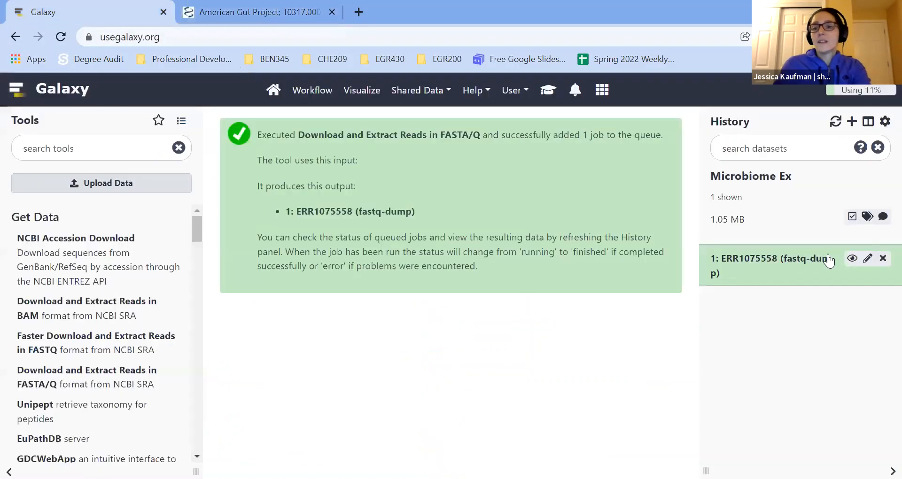
{"action": "left_click", "coordinate": [866, 258]}
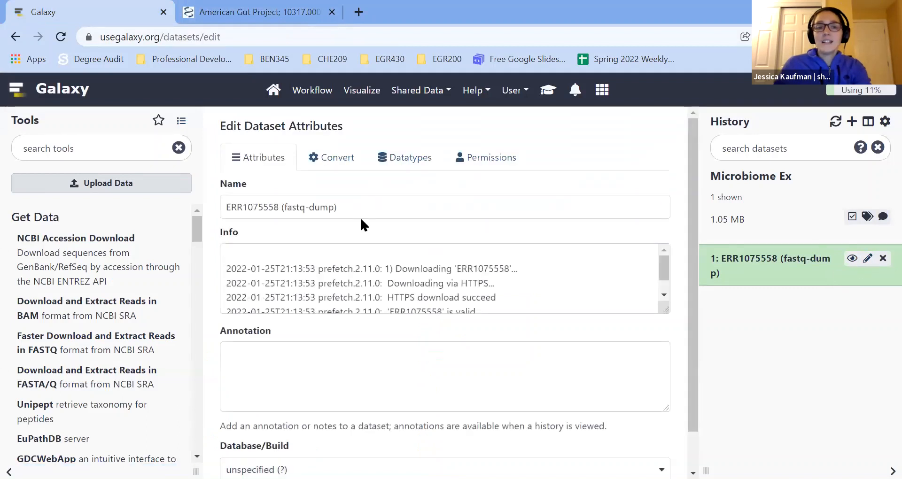
{"action": "left_click_drag", "start_coordinate": [361, 210], "coordinate": [216, 210]}
{"action": "key", "text": "ctrl+c"}
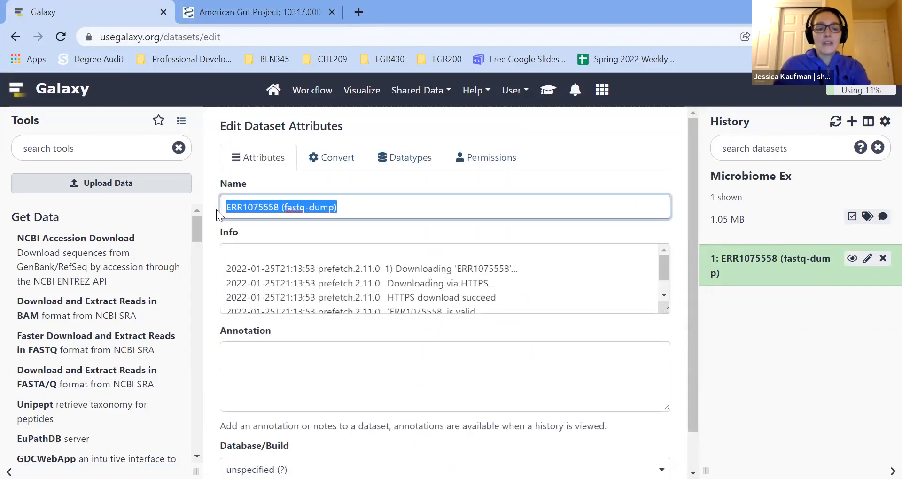
{"action": "key", "text": "BackSpace"}
{"action": "left_click", "coordinate": [248, 352]}
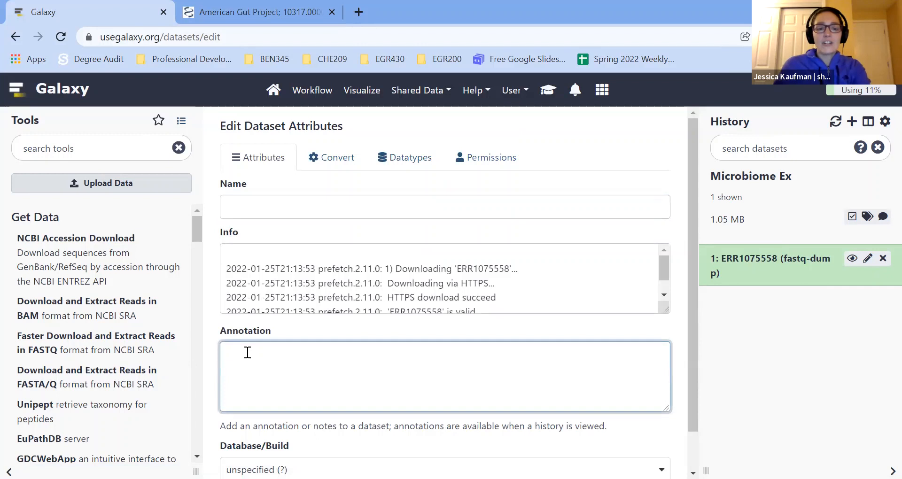
{"action": "key", "text": "ctrl+v"}
Name the dataset 4yo and save its attributes.
{"action": "left_click", "coordinate": [250, 206]}
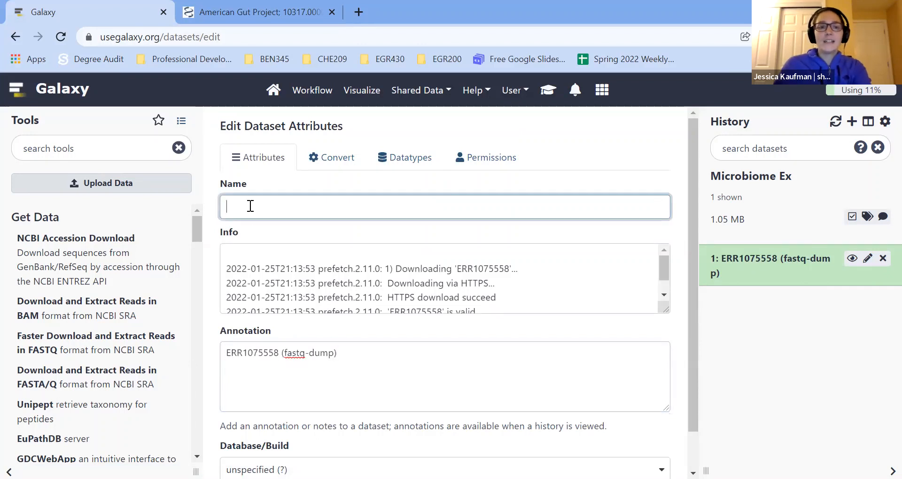
{"action": "type", "text": "4"}
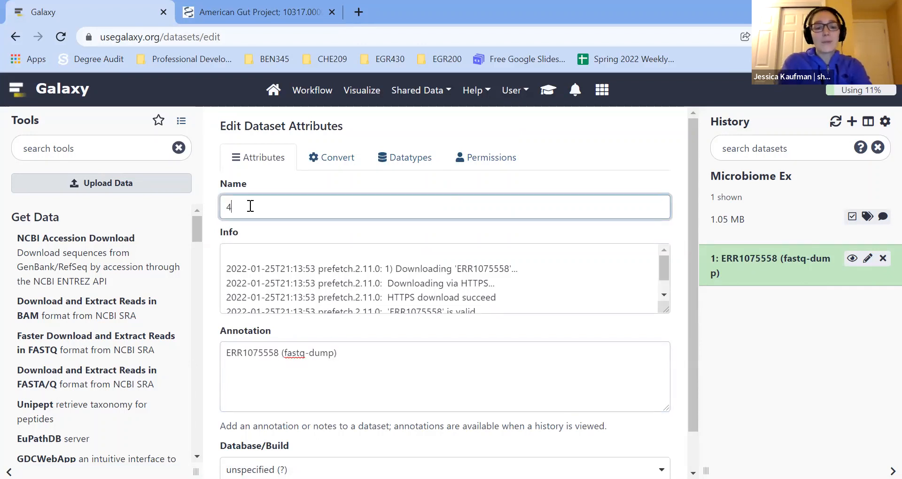
{"action": "type", "text": "yo"}
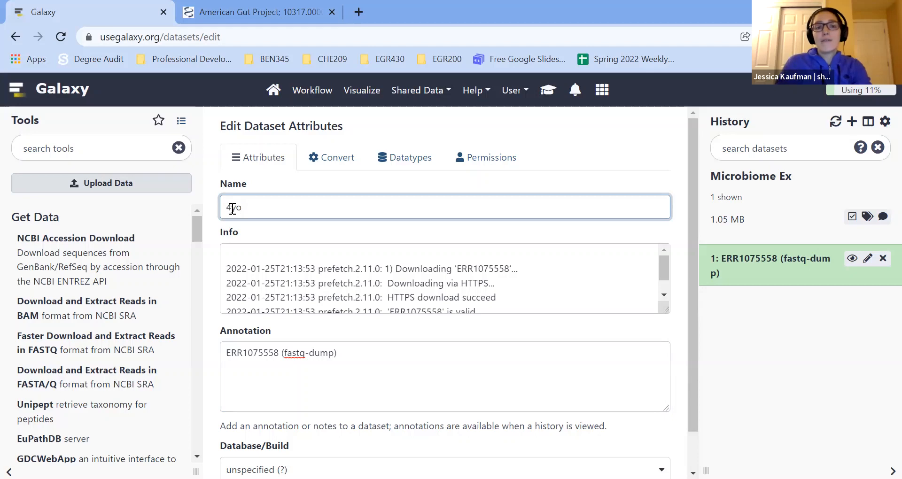
{"action": "scroll", "coordinate": [457, 343], "scroll_direction": "down", "scroll_amount": 1}
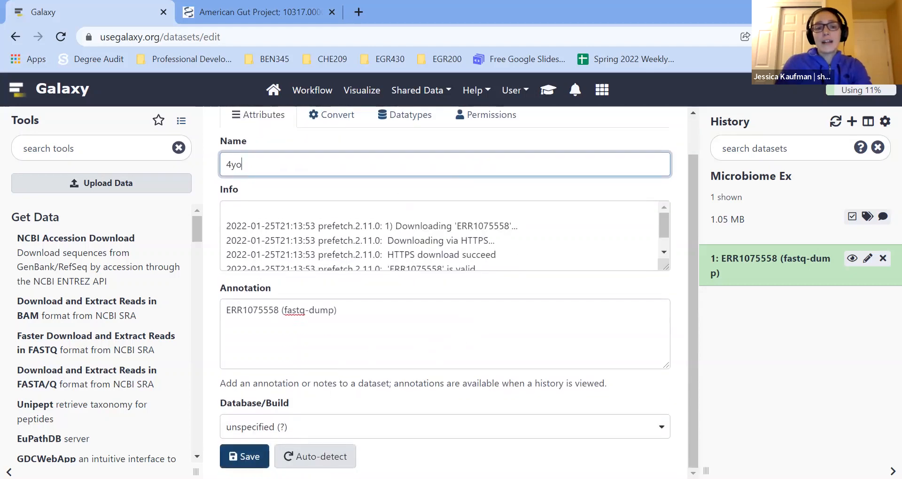
{"action": "left_click", "coordinate": [244, 457]}
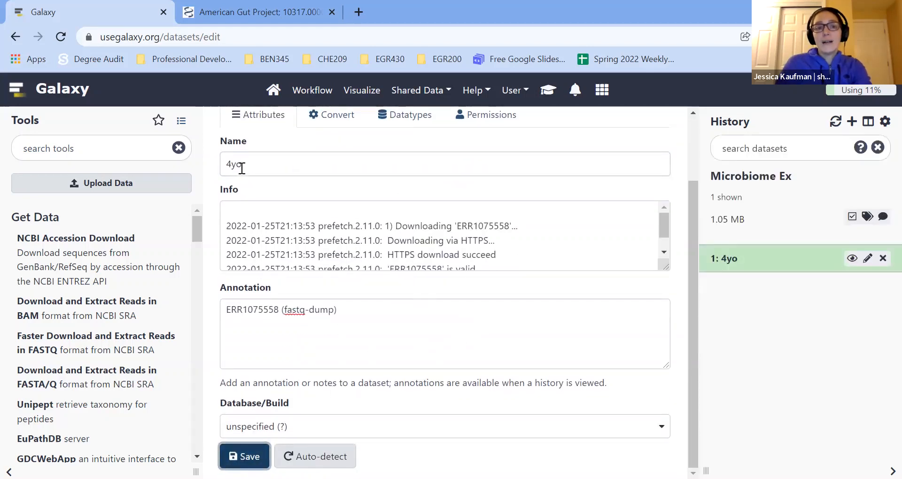